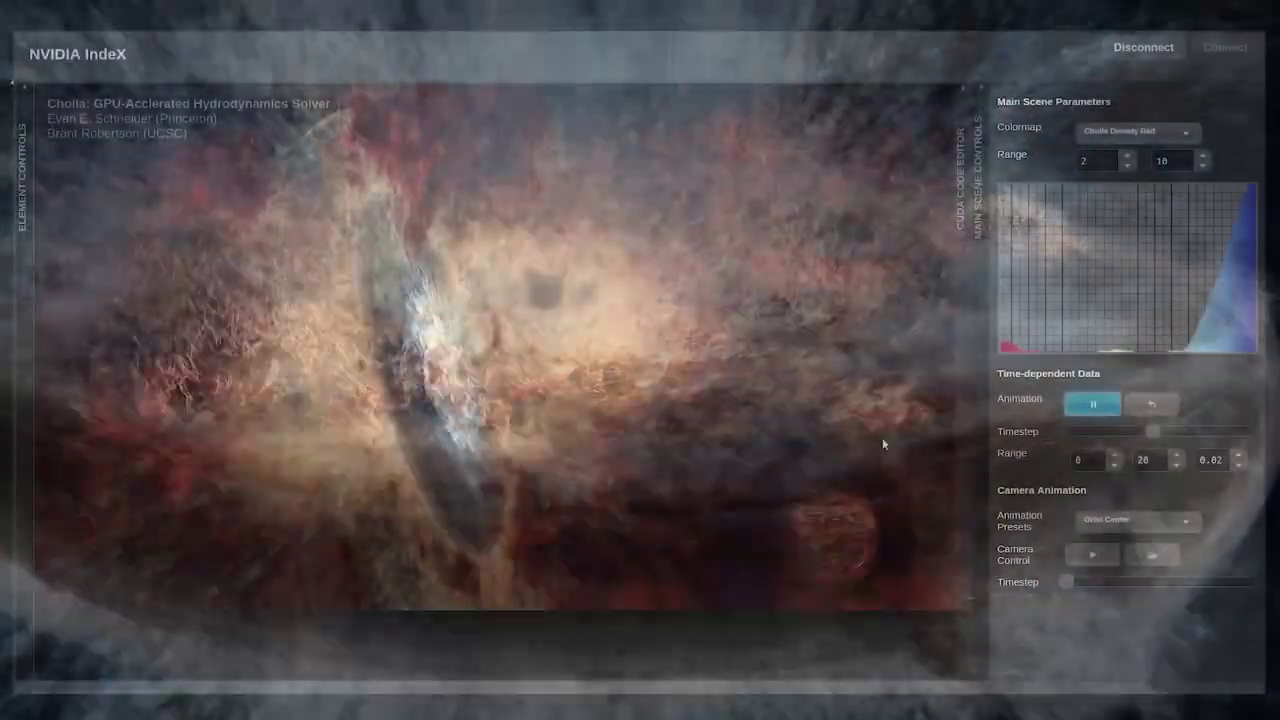
Rotate the NVIDIA IndeX disk face-on, then turn the hippocampus volume.
mouse_move(591, 352)
left_mouse_down()
mouse_move(416, 381)
mouse_move(449, 286)
mouse_move(422, 606)
mouse_move(358, 522)
left_mouse_up()
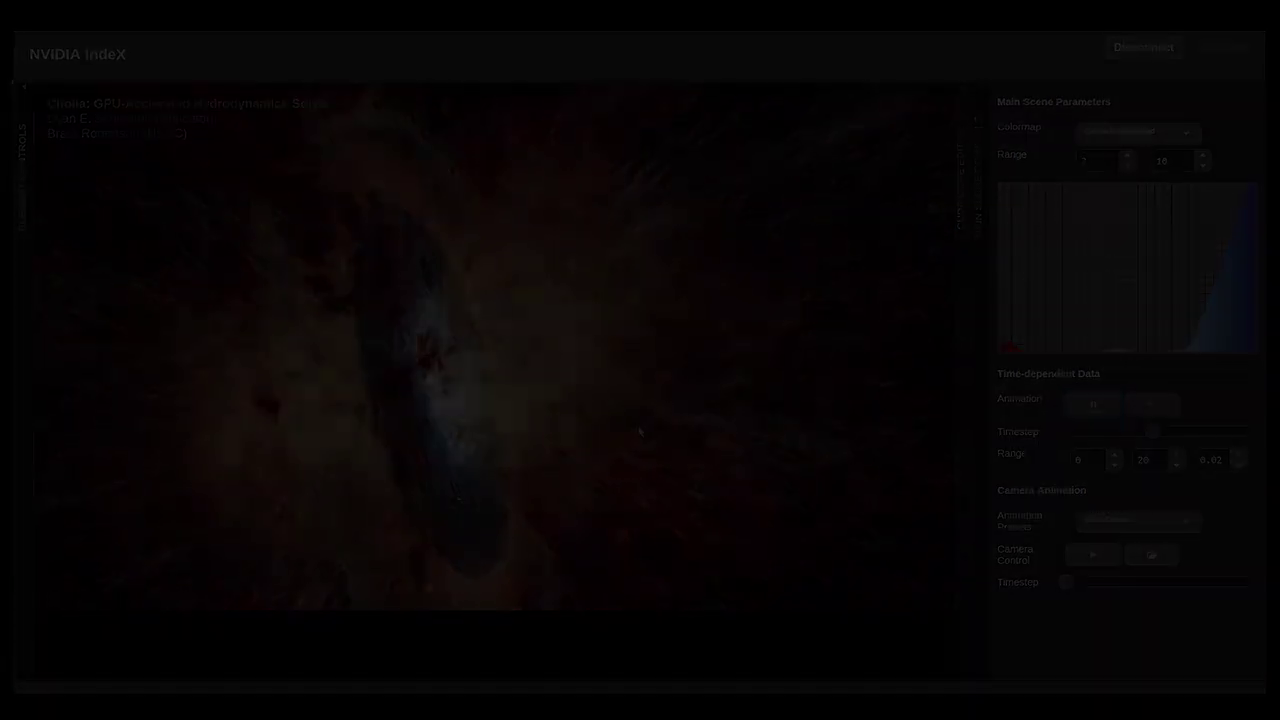
mouse_move(839, 565)
left_mouse_down()
mouse_move(924, 595)
mouse_move(760, 566)
mouse_move(749, 501)
left_mouse_up()
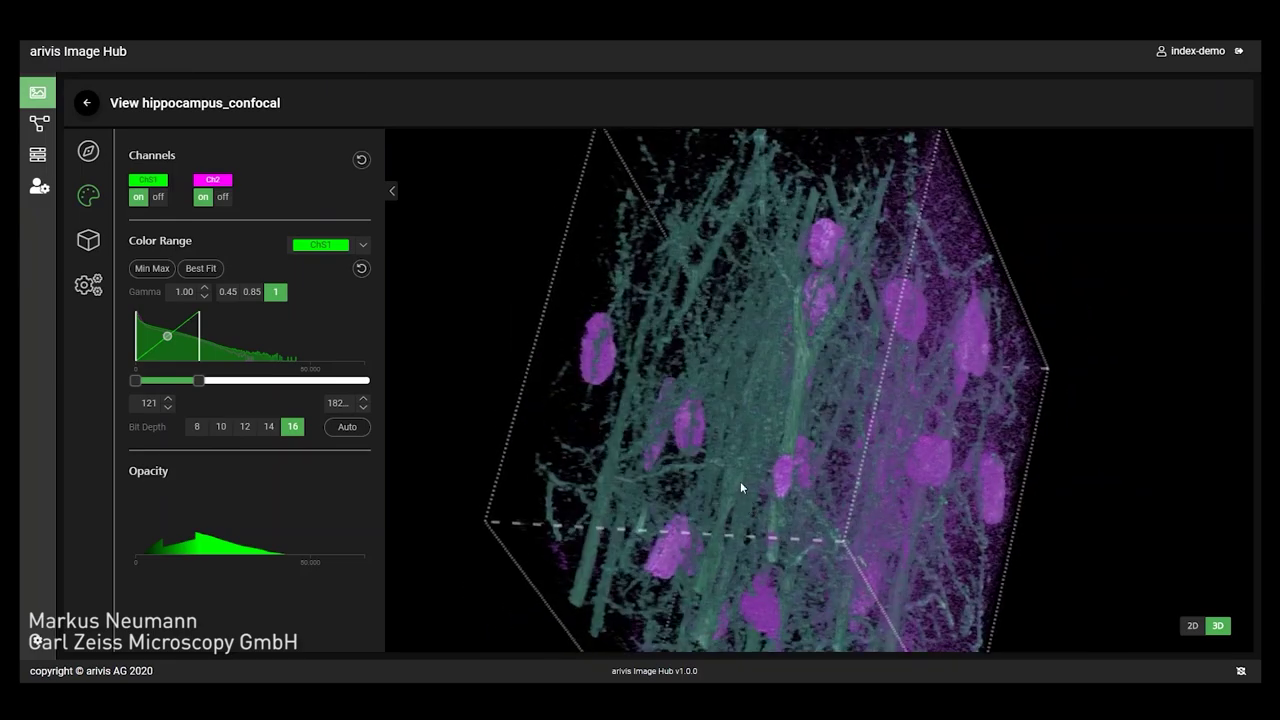
Turn the hippocampus volume further in the 3D viewer.
mouse_move(661, 520)
left_mouse_down()
mouse_move(649, 518)
mouse_move(725, 510)
mouse_move(749, 475)
left_mouse_up()
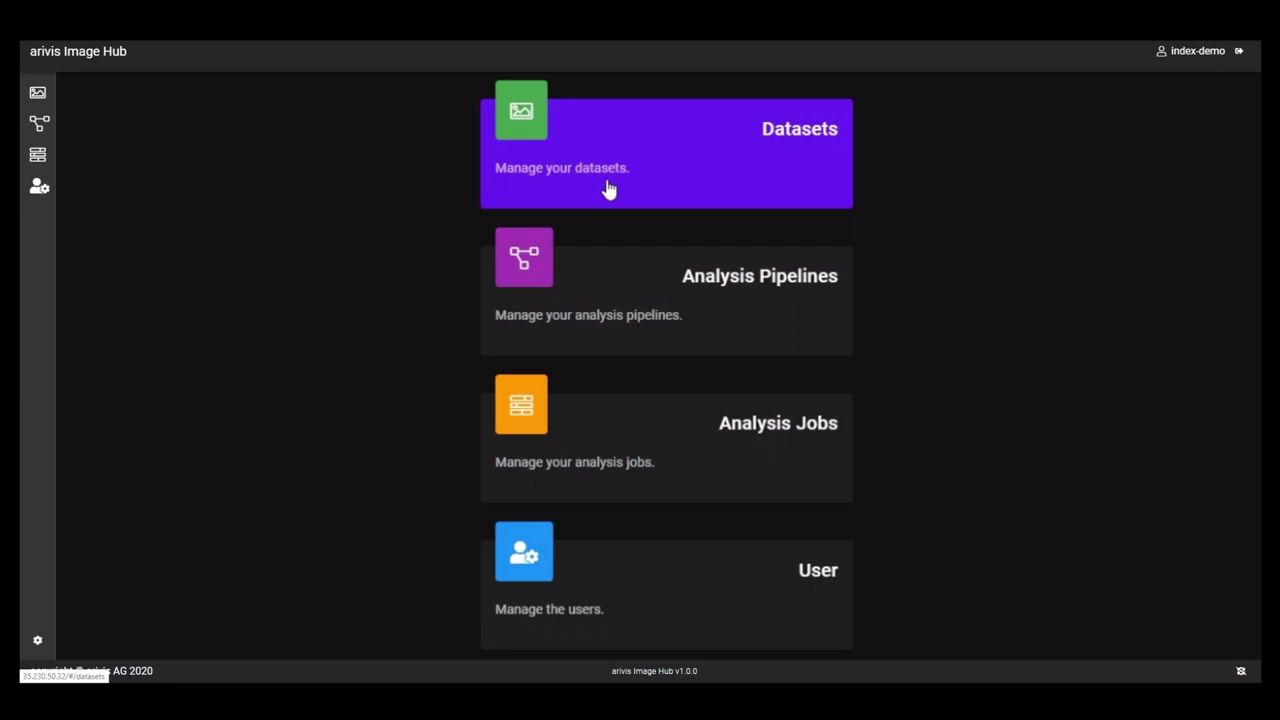
Sort the Datasets list by pixel type and open hippocampus_confocal in the 3D viewer.
left_click(608, 190)
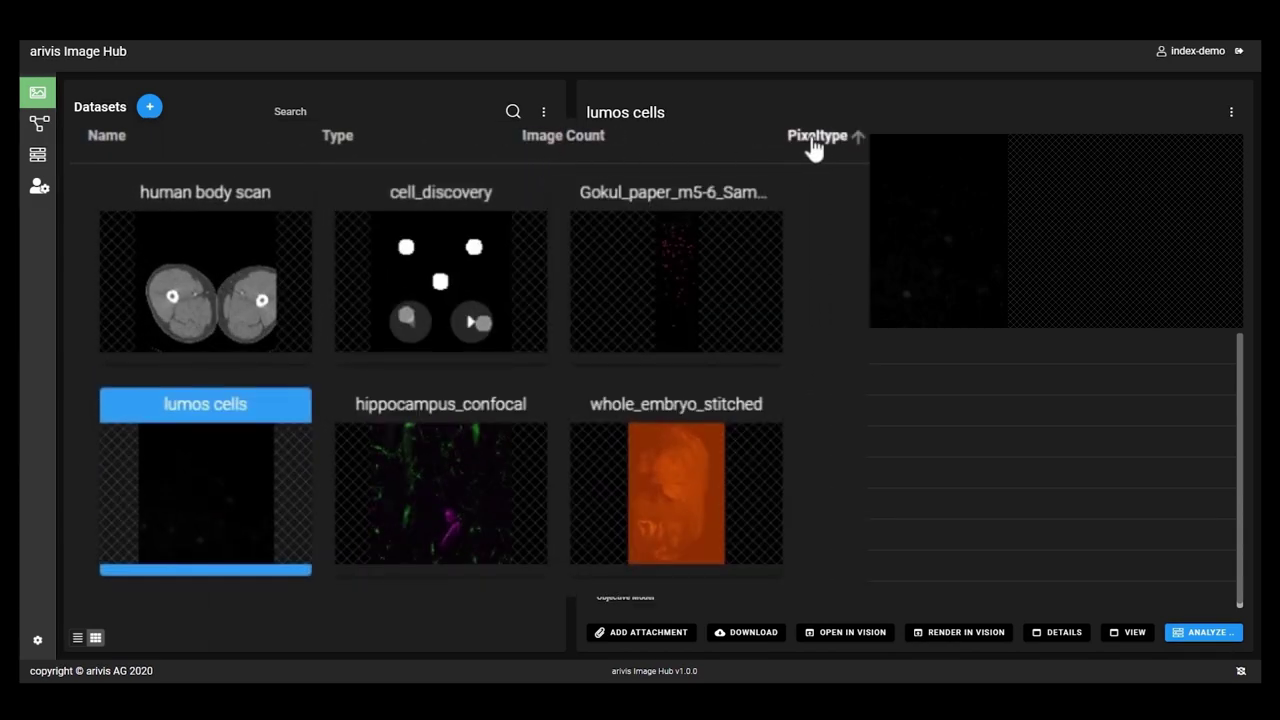
left_click(813, 145)
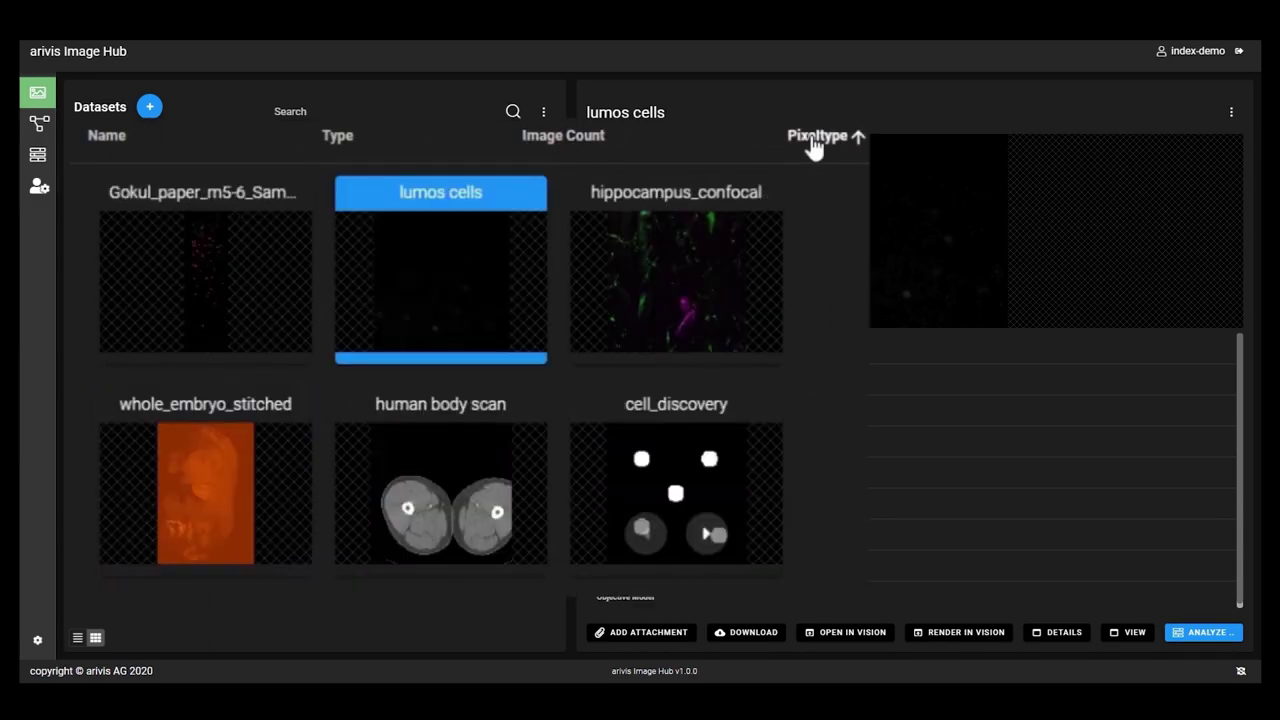
left_click(678, 312)
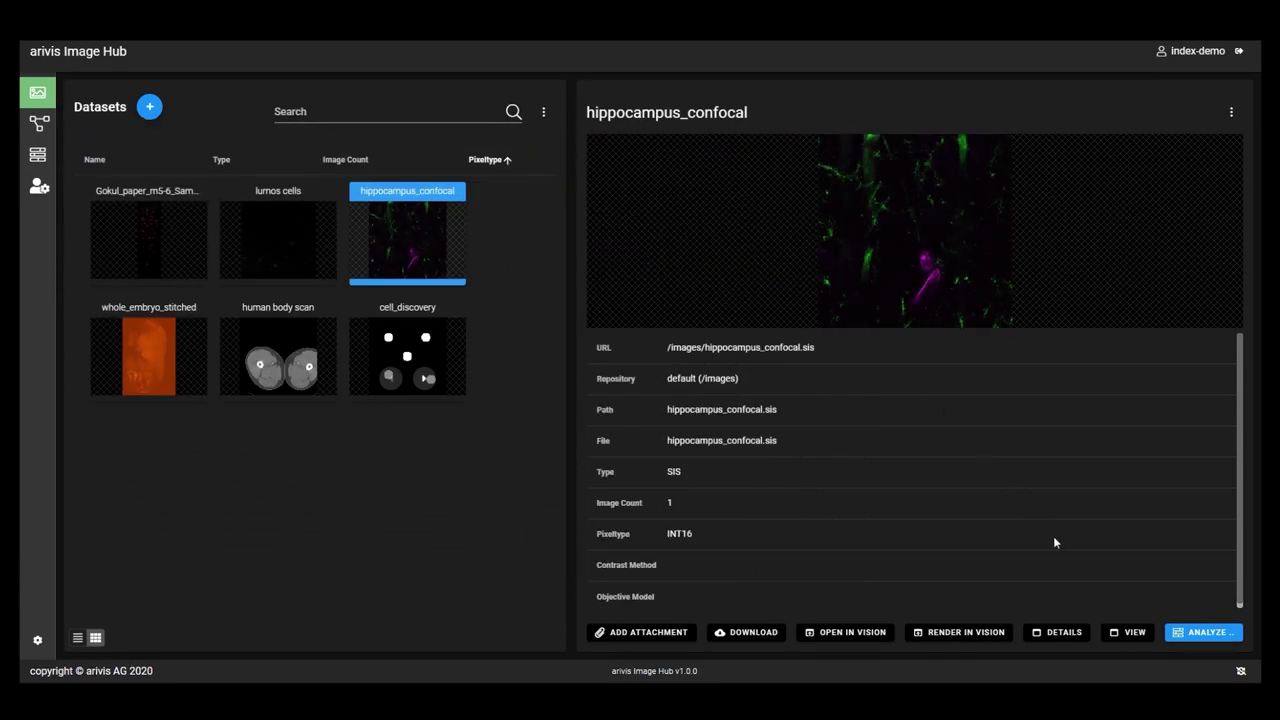
left_click(1128, 633)
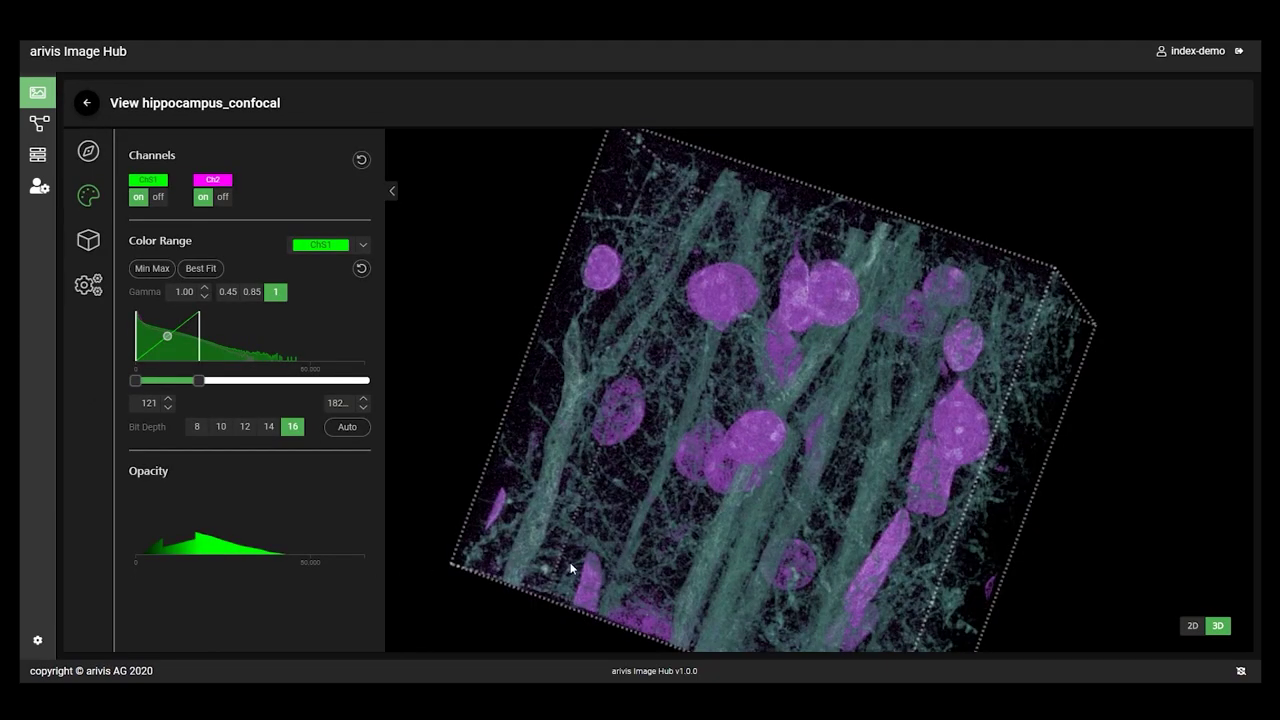
Rotate the hippocampus_confocal volume to inspect the magenta nuclei.
mouse_move(735, 538)
left_mouse_down()
mouse_move(778, 533)
mouse_move(899, 590)
mouse_move(768, 563)
left_mouse_up()
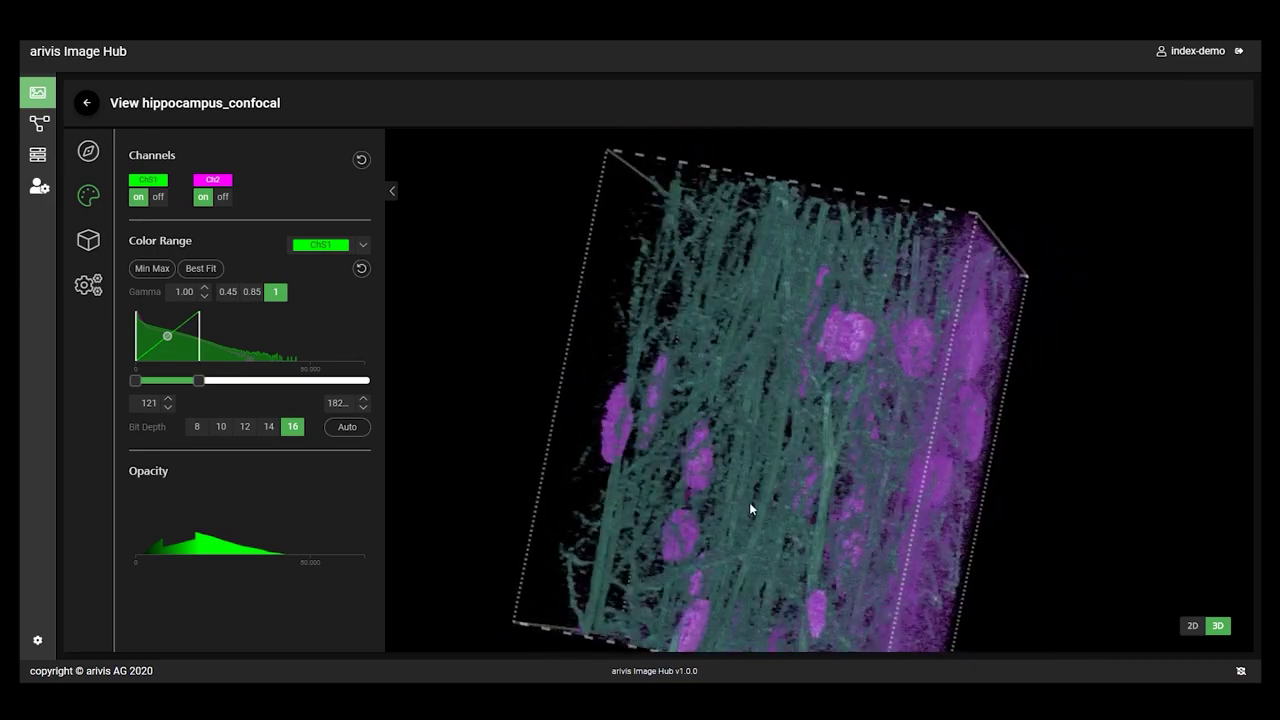
mouse_move(708, 509)
left_mouse_down()
mouse_move(645, 528)
mouse_move(793, 463)
mouse_move(857, 457)
mouse_move(788, 456)
left_mouse_up()
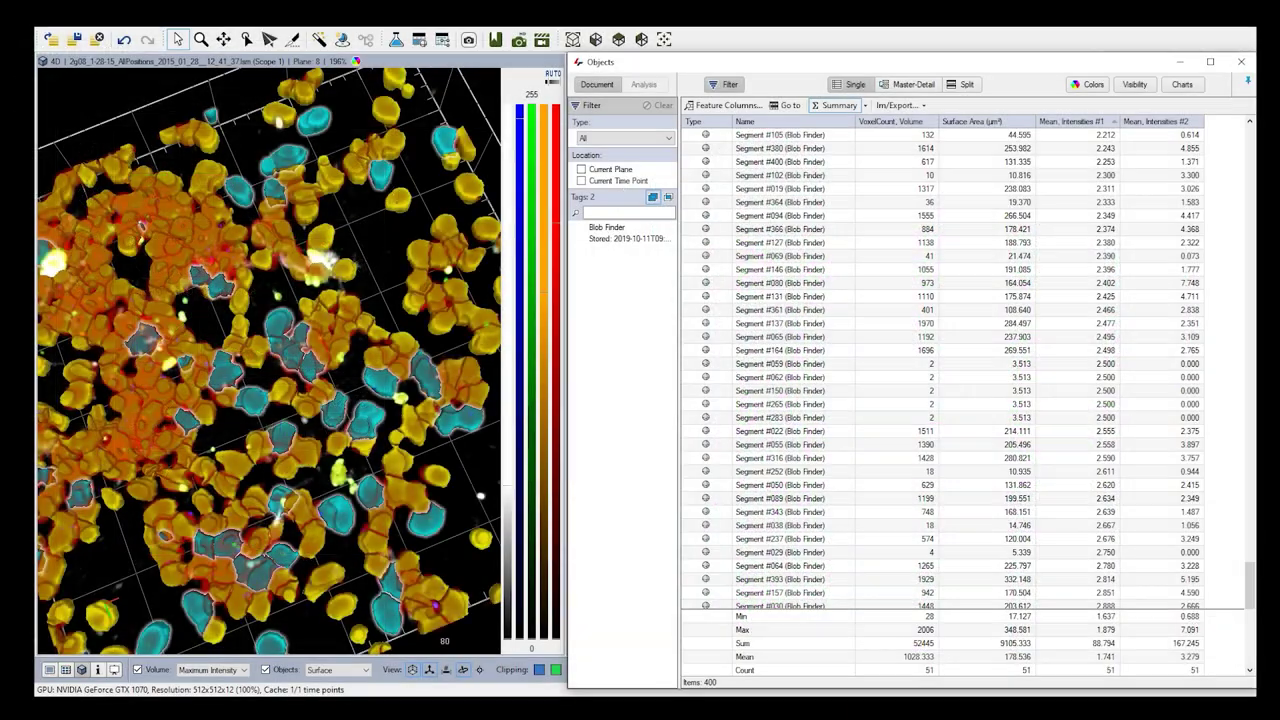
key("ctrl+a")
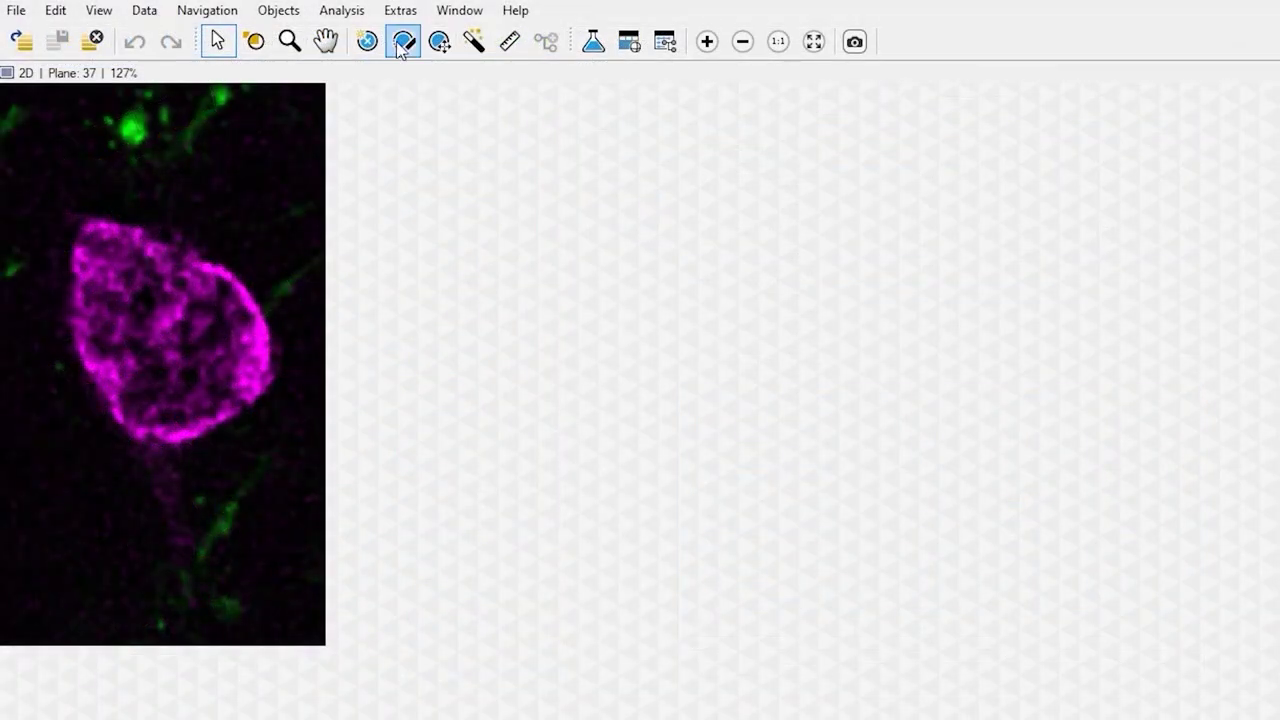
Open the Analysis Pipeline editor and zoom the image to fit.
left_click(356, 14)
left_click(381, 33)
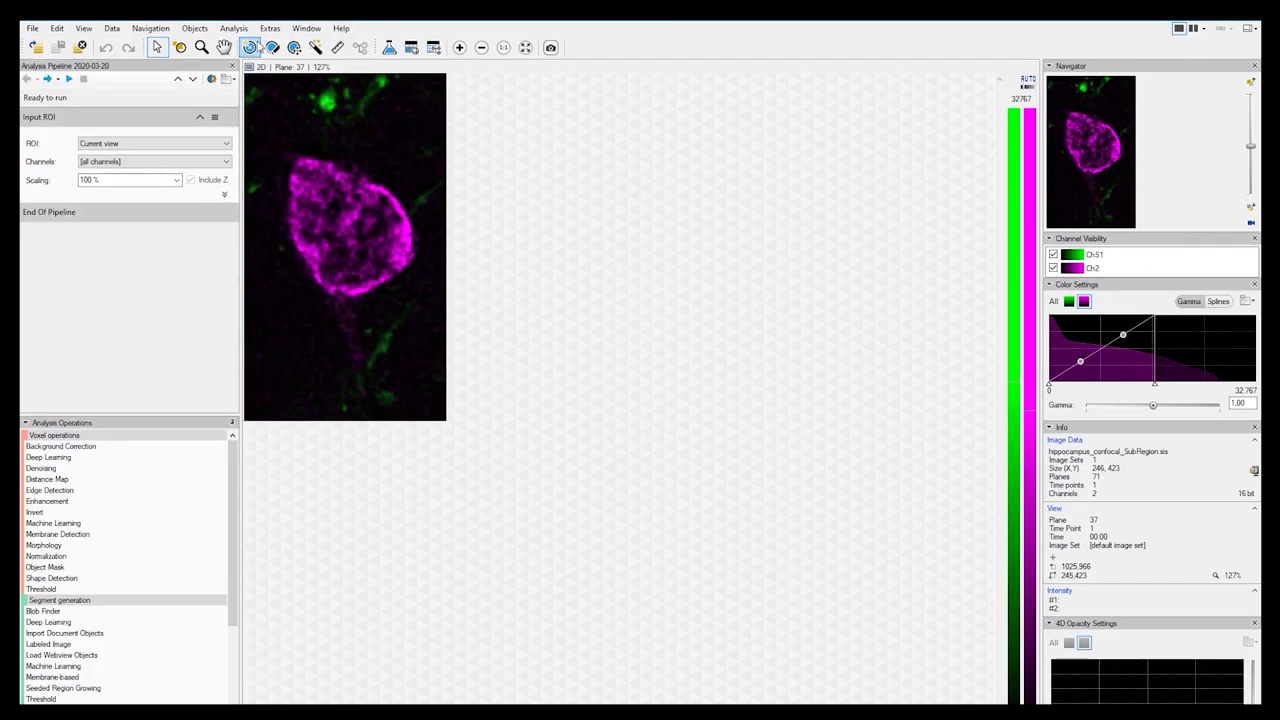
left_click(527, 49)
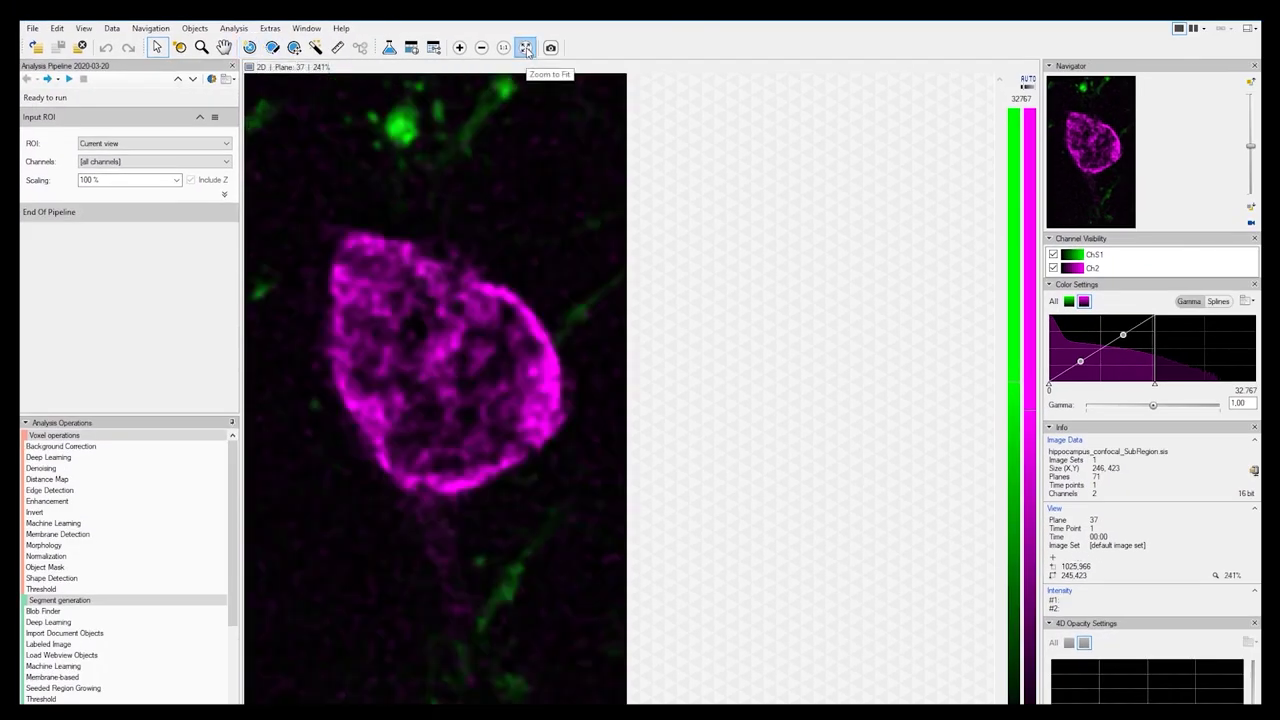
Add Denoising and Blob Finder steps, previewing blob detection on channel Ch2.
double_click(40, 468)
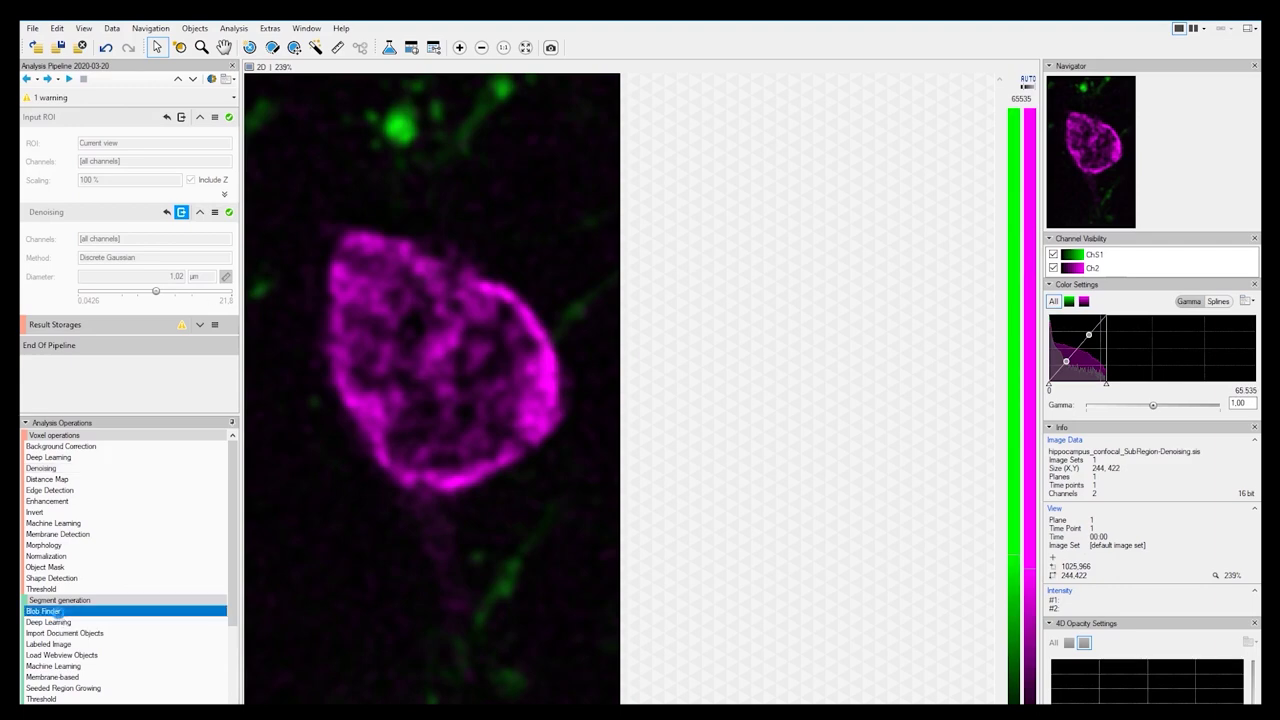
double_click(45, 611)
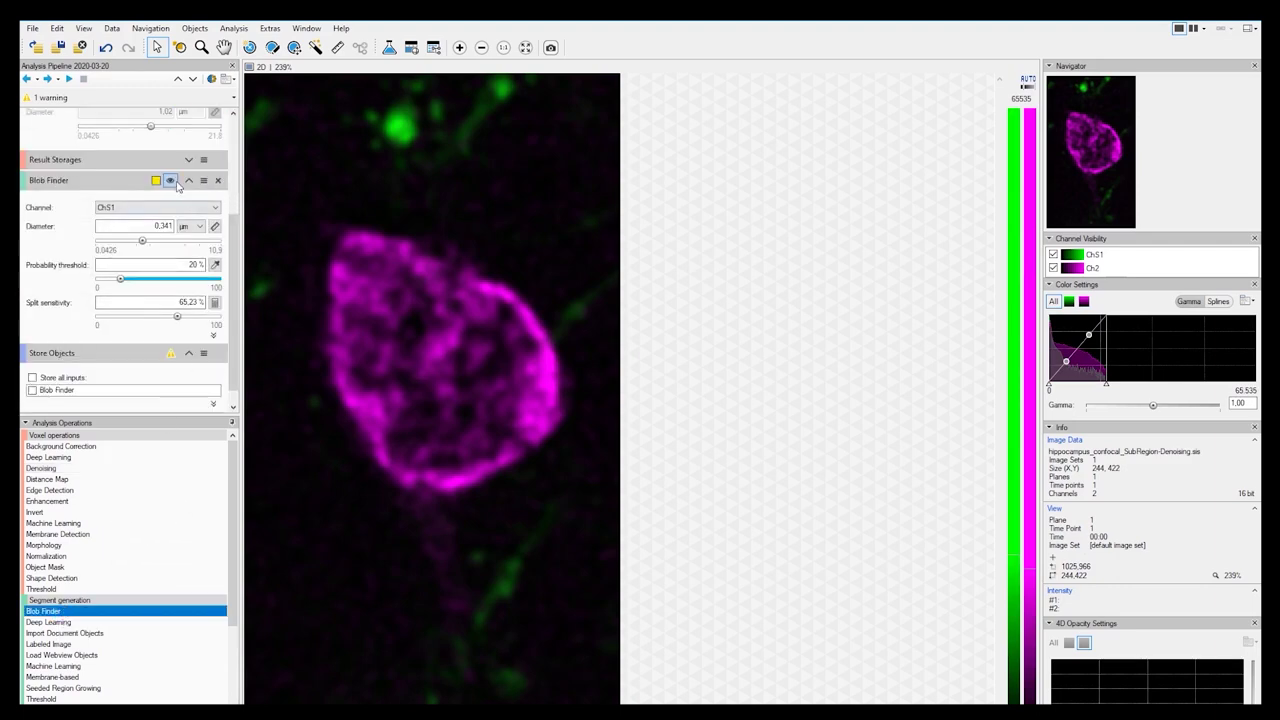
left_click(171, 181)
left_click(129, 244)
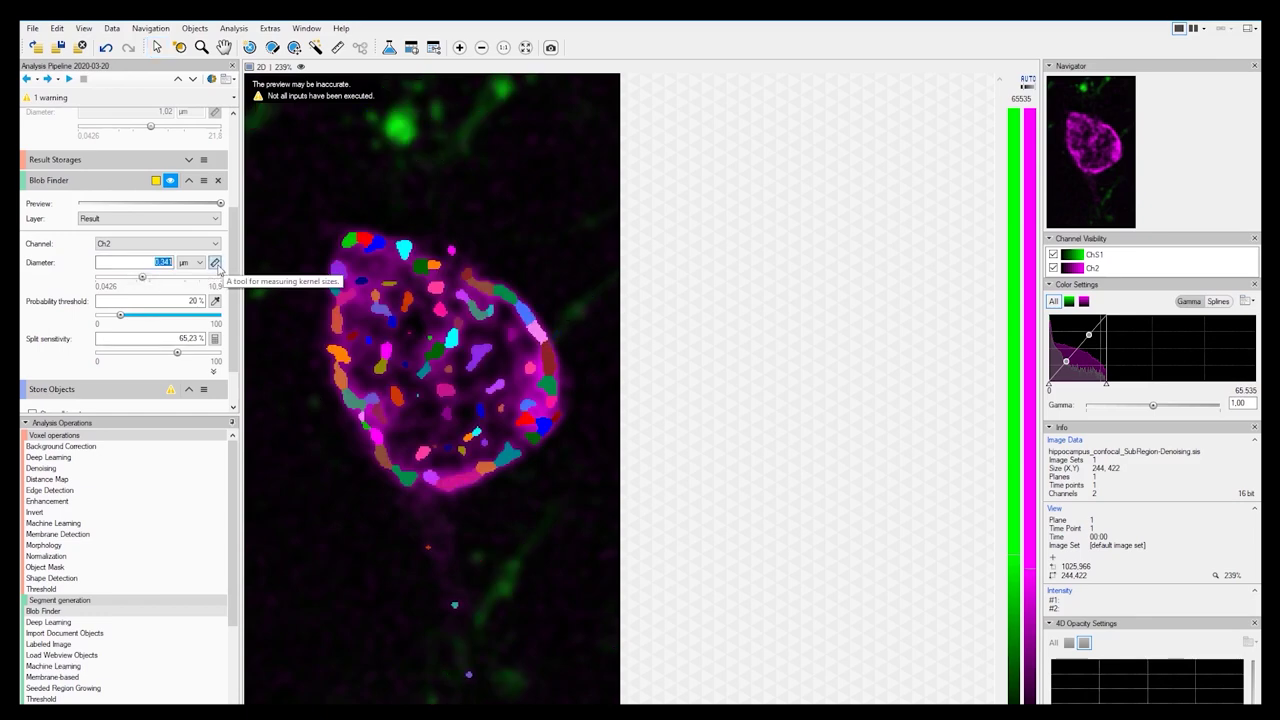
Set blob diameter to 7.6 µm and lower split sensitivity so the nucleus is one blob.
left_click_drag(354, 243, 472, 481)
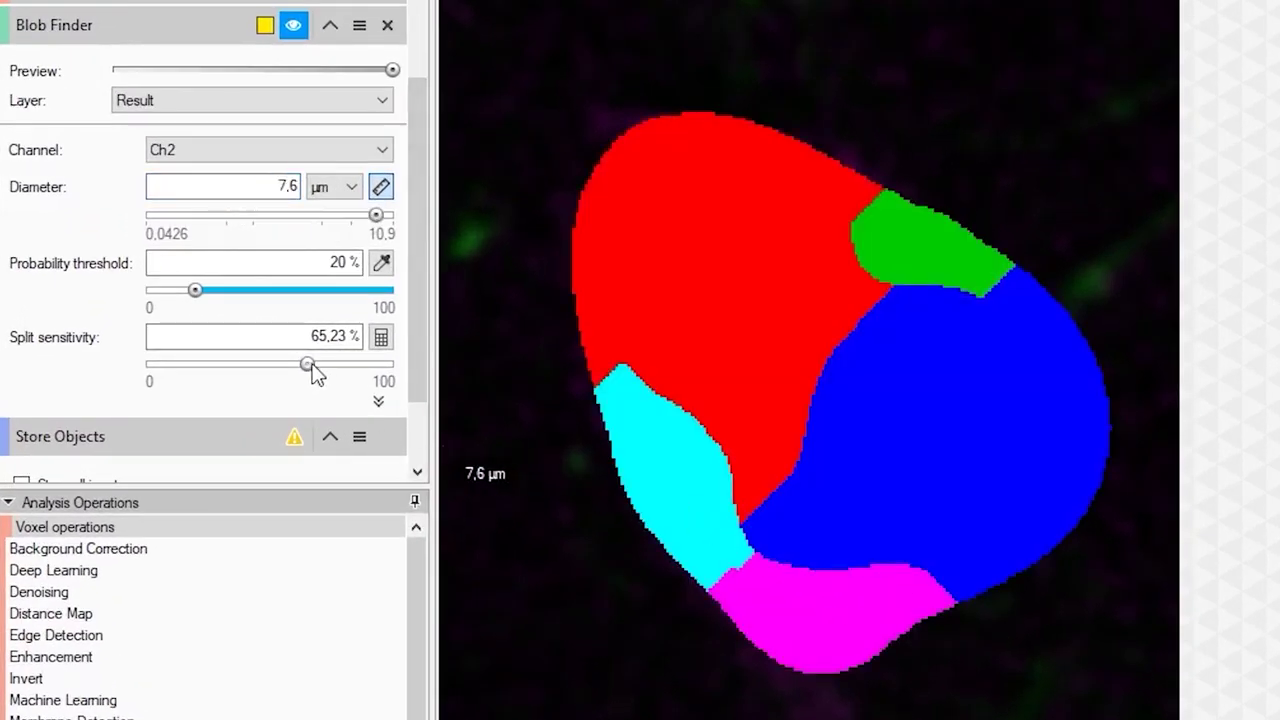
mouse_move(307, 365)
left_click_drag(307, 365, 195, 373)
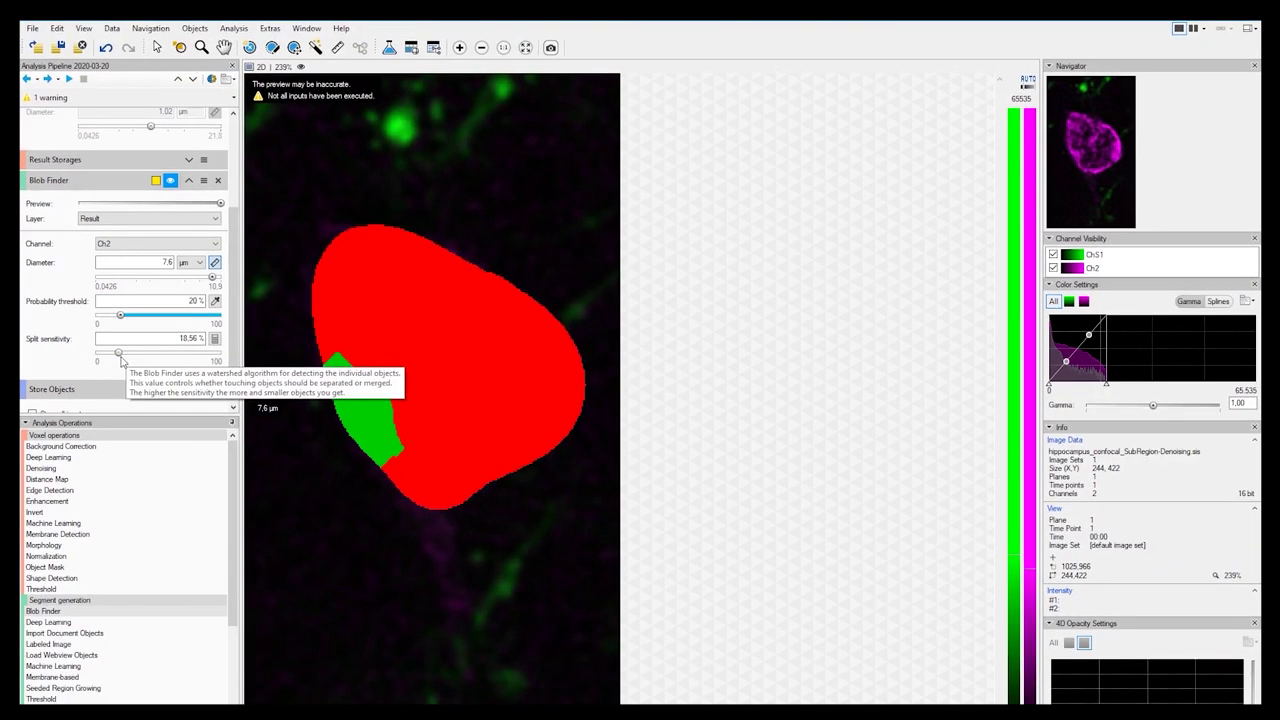
left_click(204, 181)
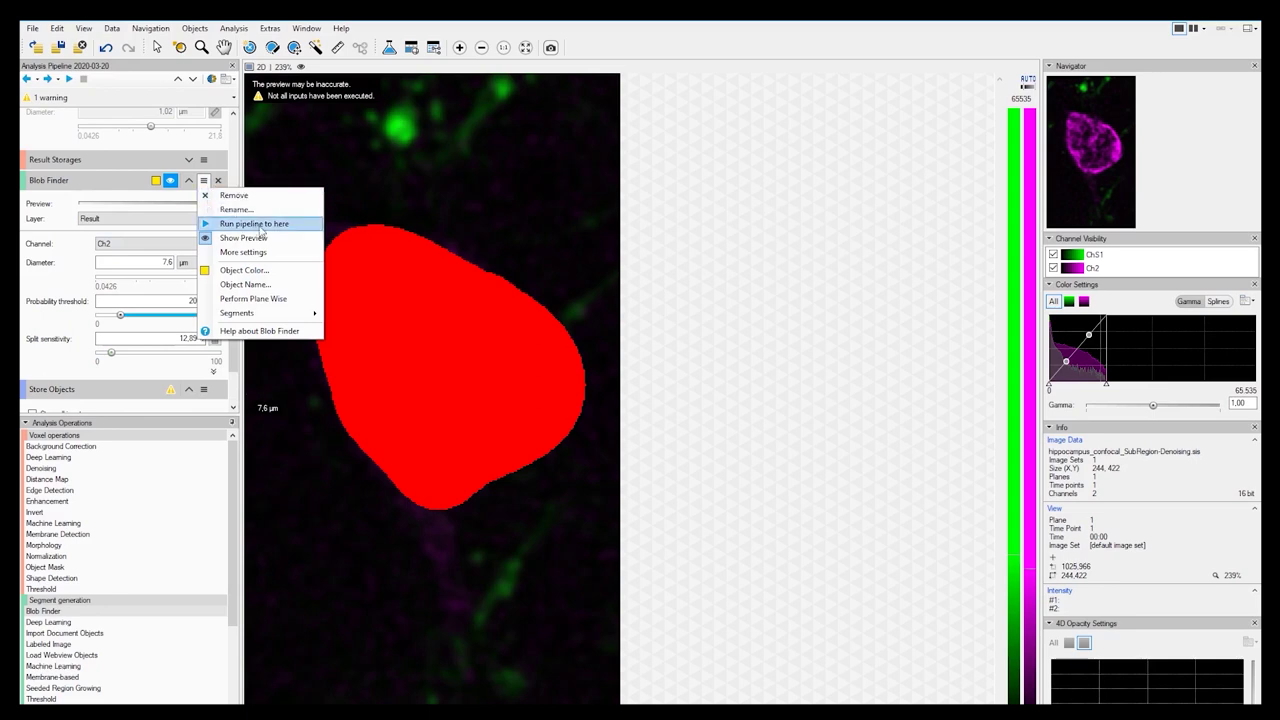
Run the pipeline through Blob Finder and upload it to Image Hub as MyBlobFinder.
left_click(265, 226)
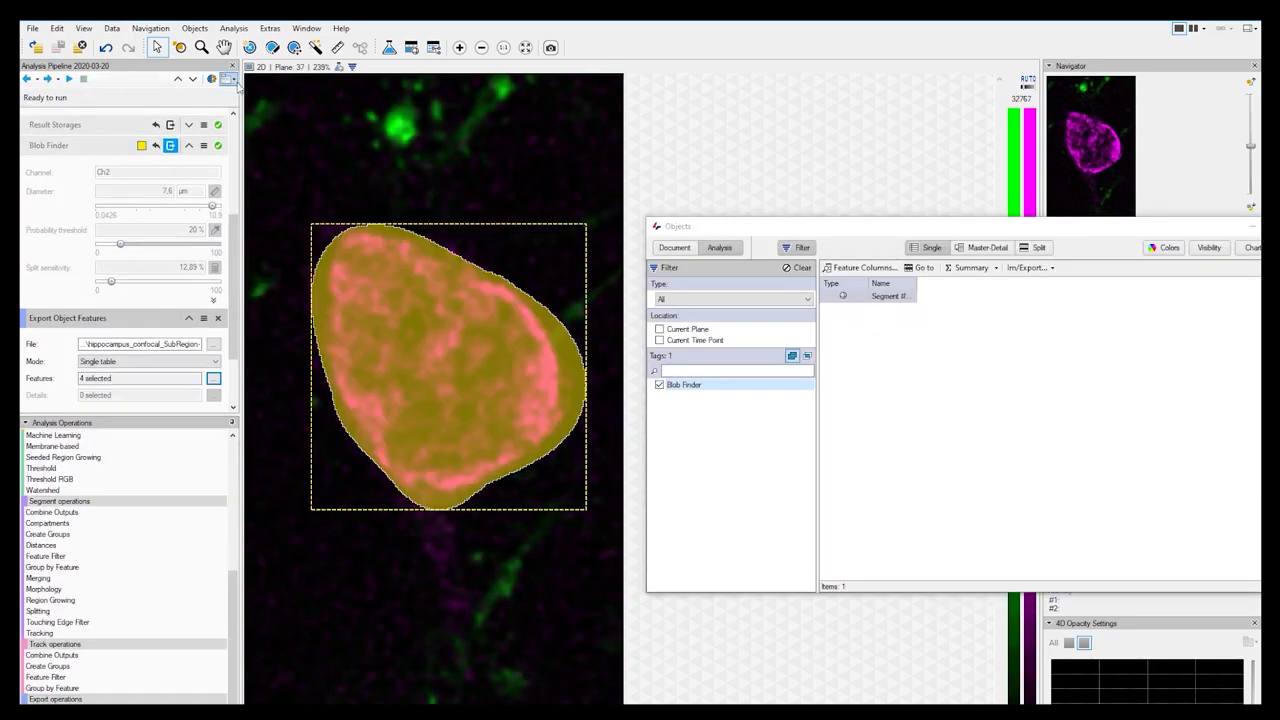
left_click(232, 80)
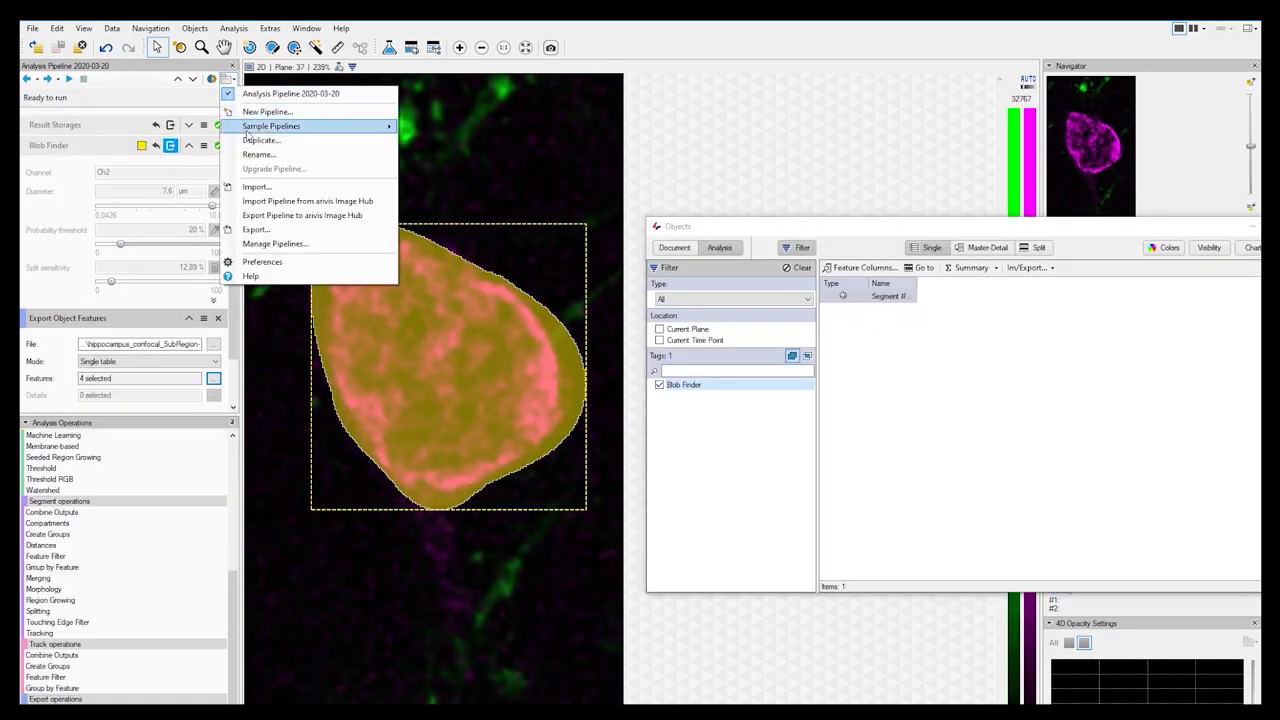
left_click(367, 218)
type("MyBlobfinder")
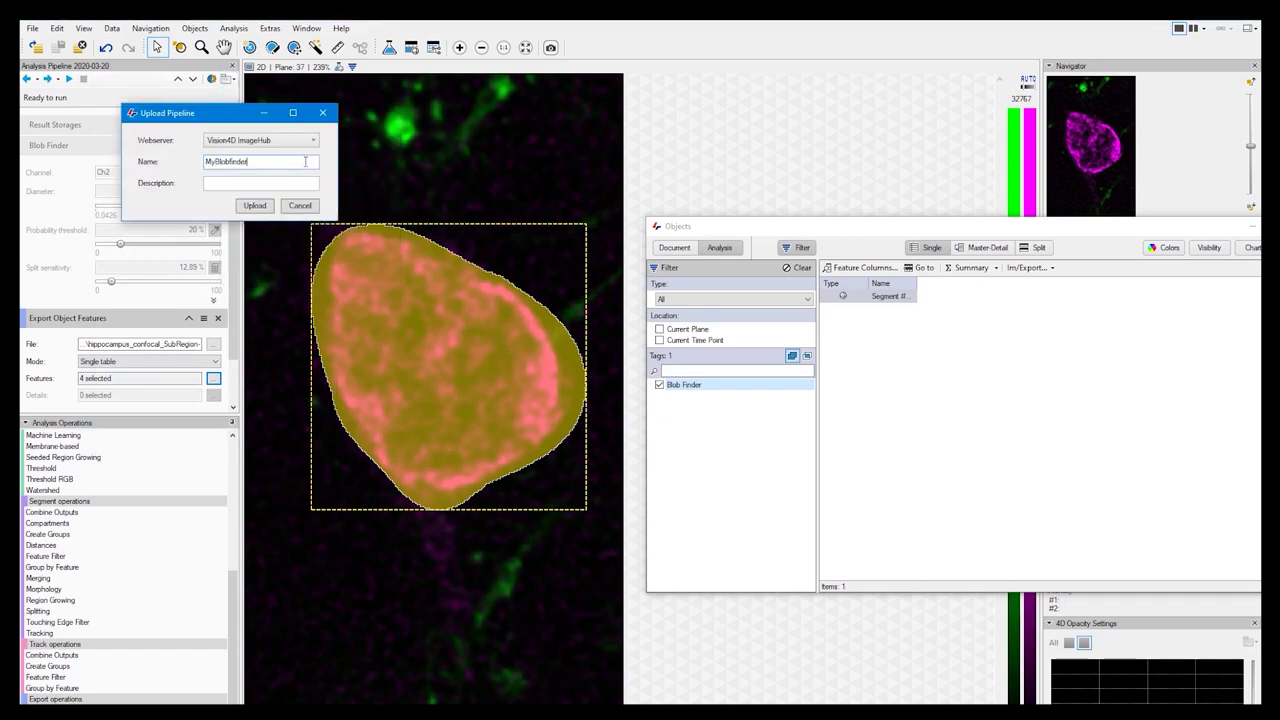
left_click(256, 206)
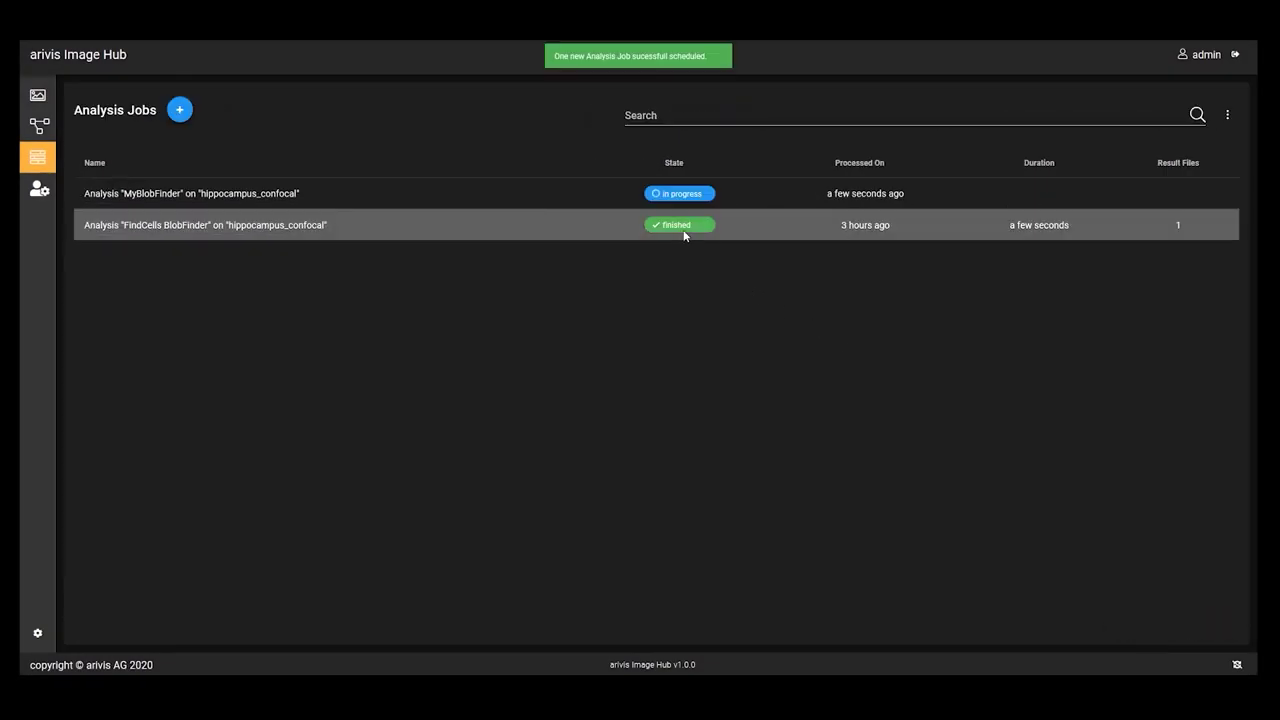
Open the finished FindCells BlobFinder job's result and hide the green ChS1 channel.
left_click(685, 236)
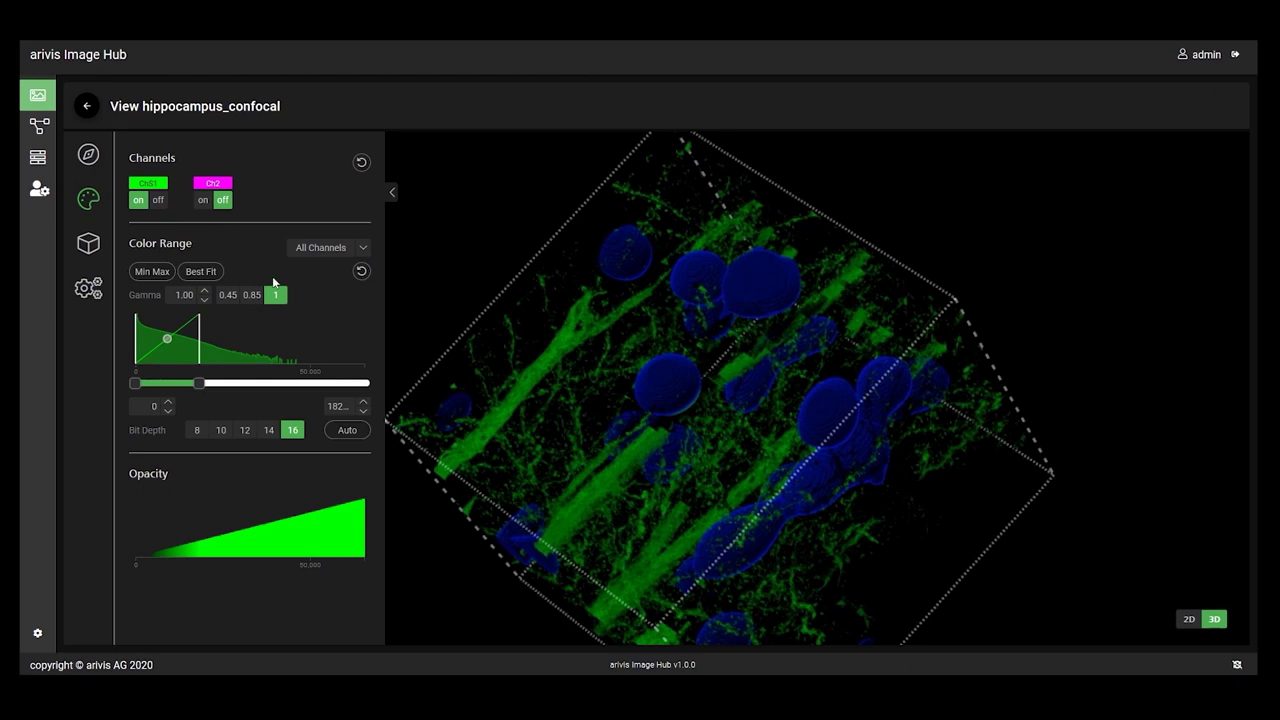
left_click(157, 201)
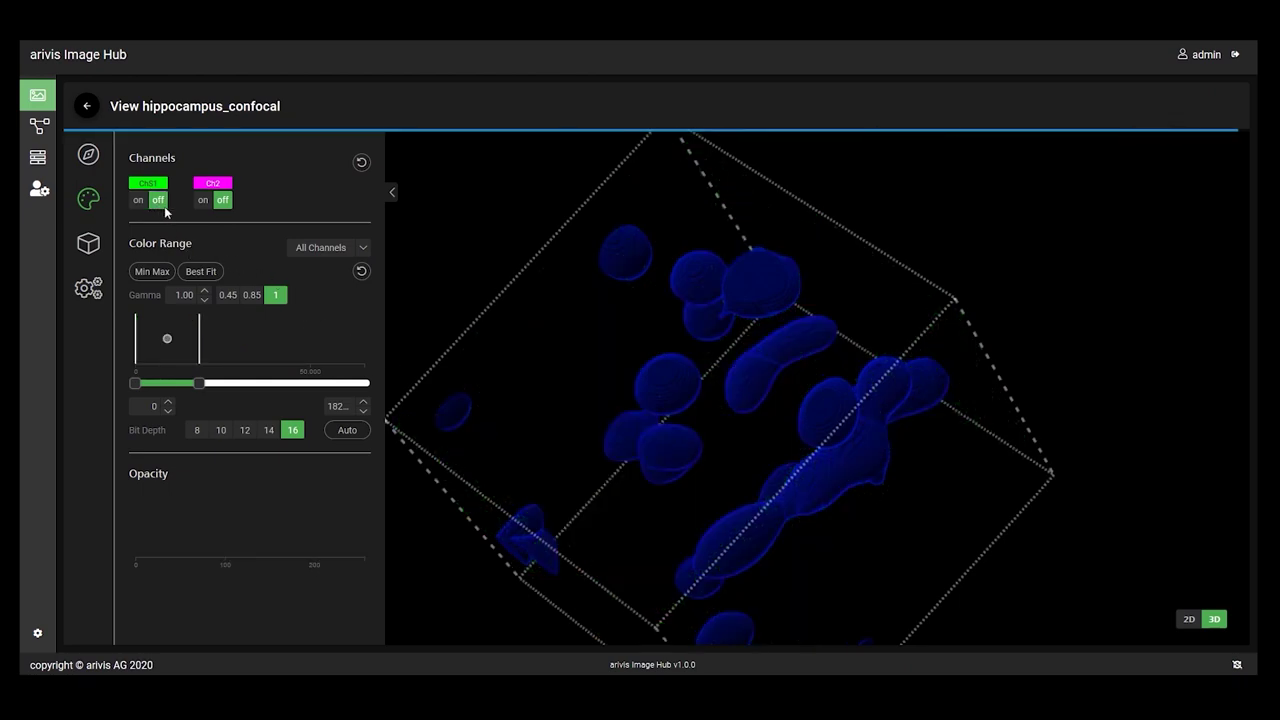